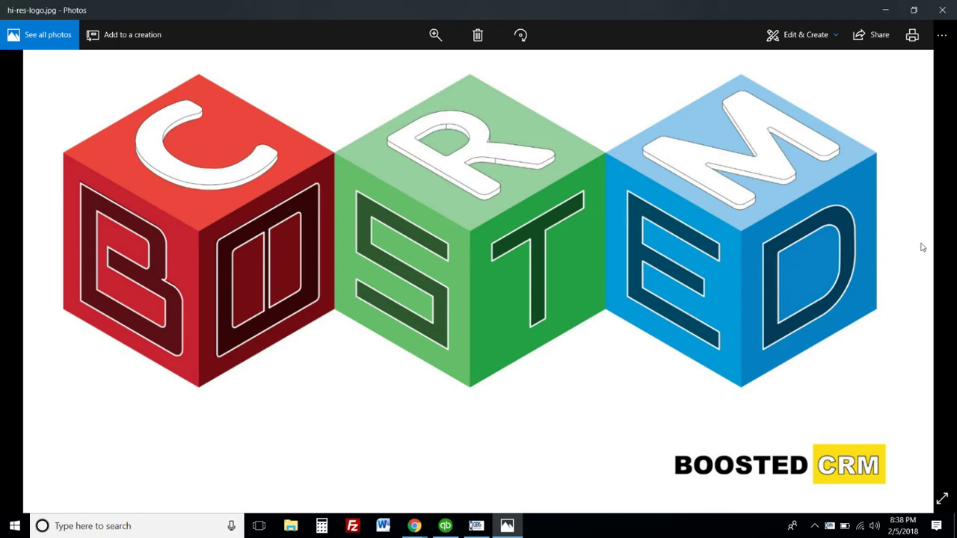
# Step: View the Boosted CRM 200 customer in QuickBooks, and switch to Zoho CRM to open the matching account's invoices
pyautogui.click(445, 526)
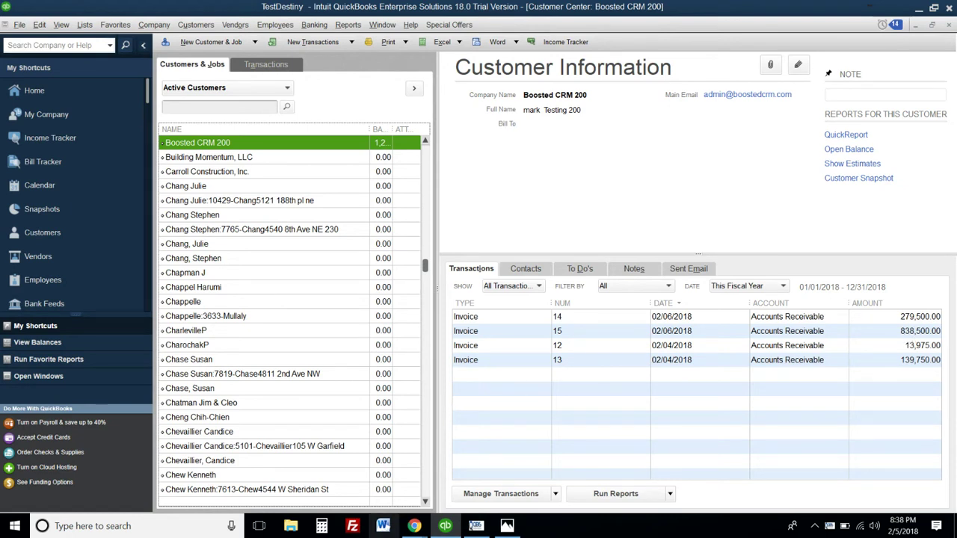
pyautogui.click(414, 527)
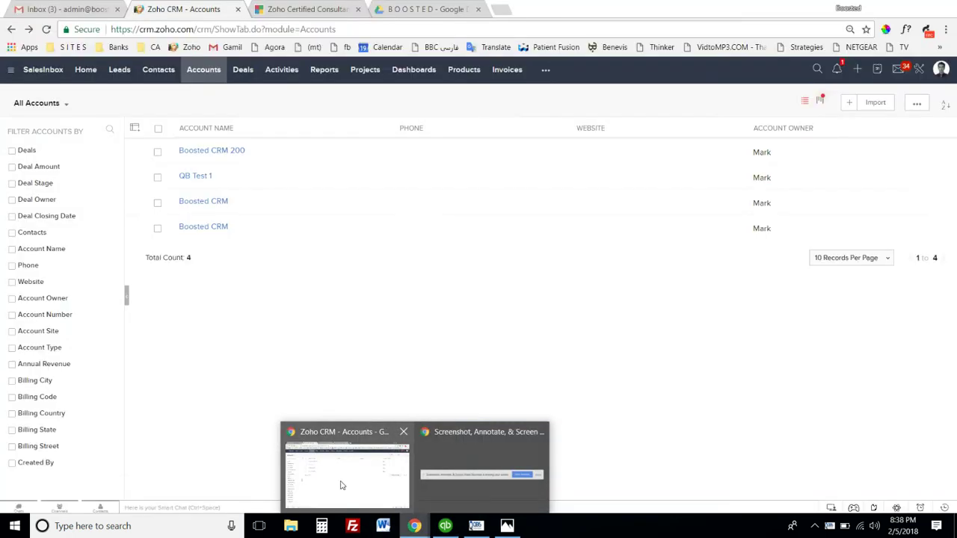
pyautogui.click(343, 484)
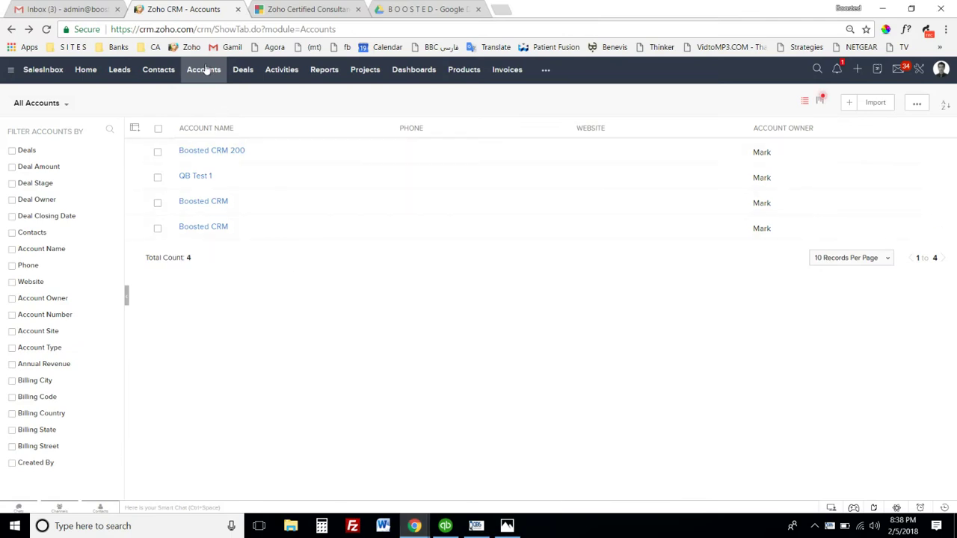
pyautogui.click(207, 153)
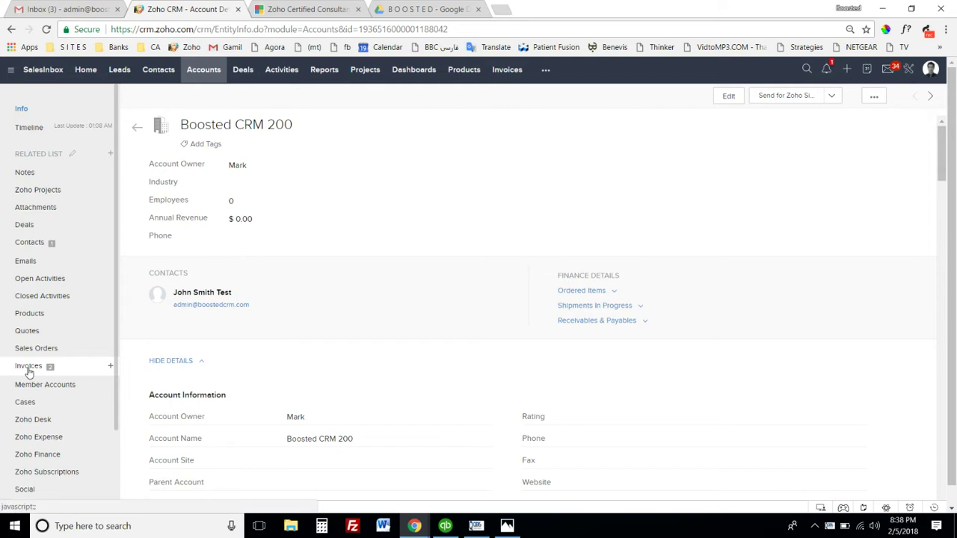
pyautogui.click(29, 366)
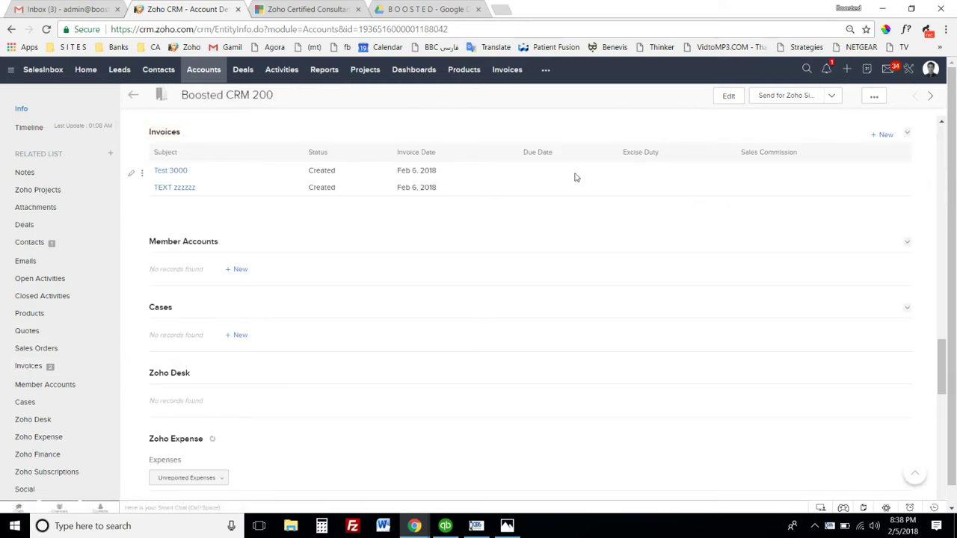
# Step: Add the Sub Total column to the account's Invoices related list and save the column selection
pyautogui.click(909, 133)
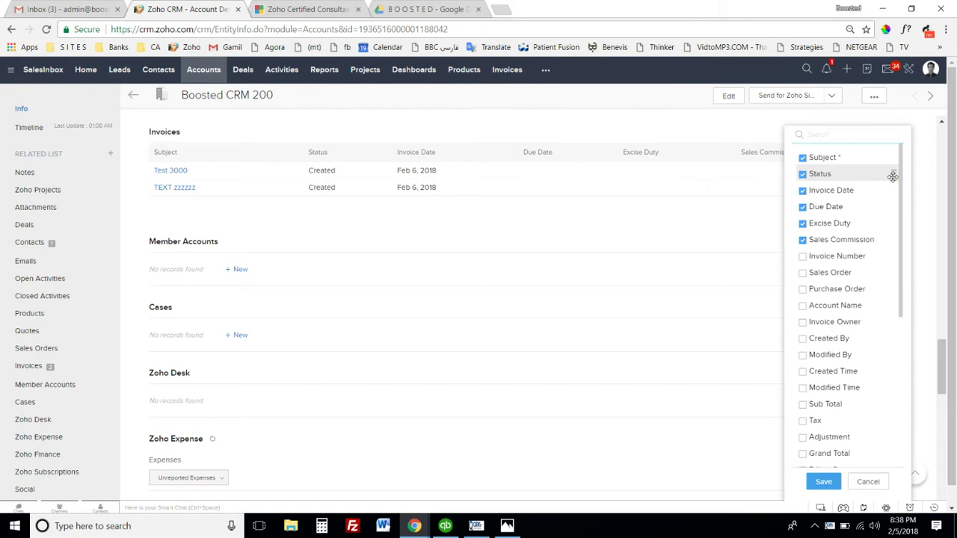
pyautogui.write('am')
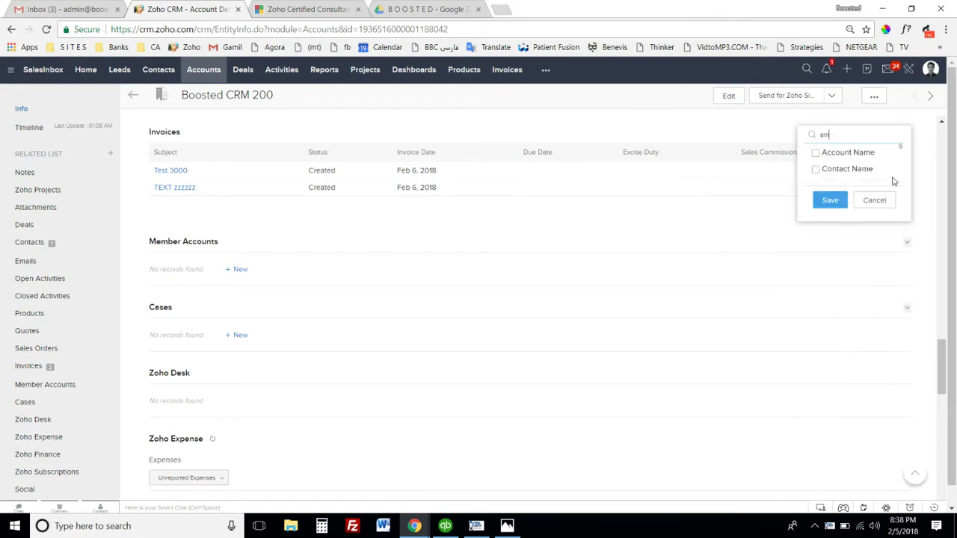
pyautogui.press('BackSpace')
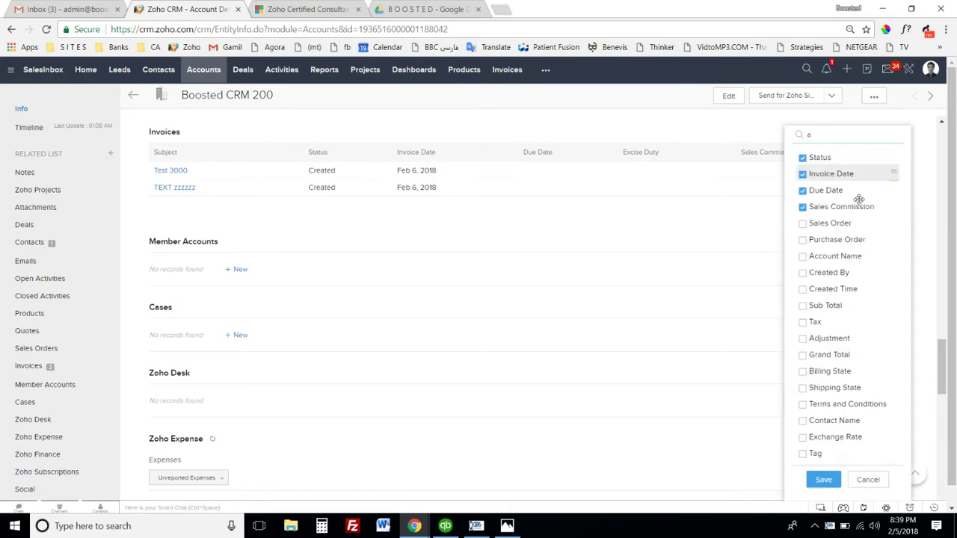
pyautogui.click(805, 311)
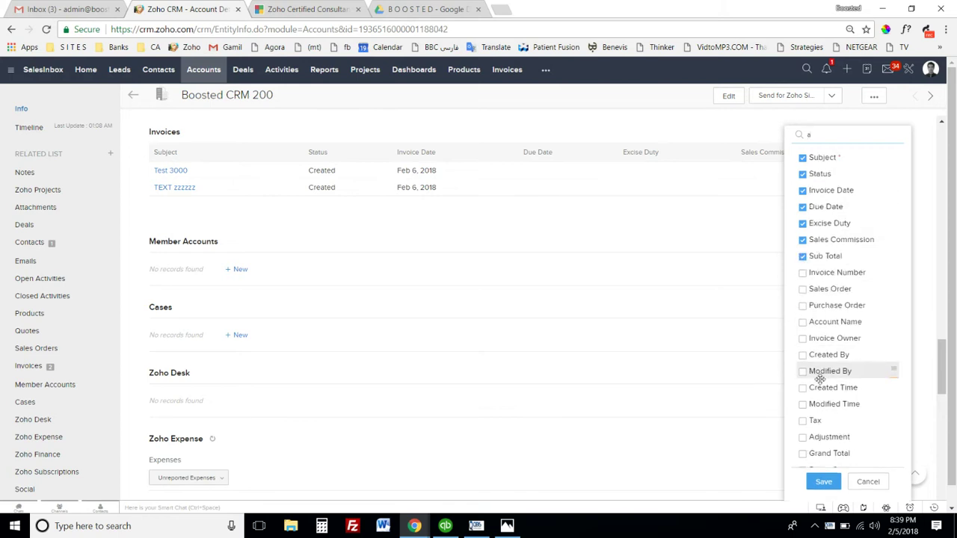
pyautogui.click(823, 482)
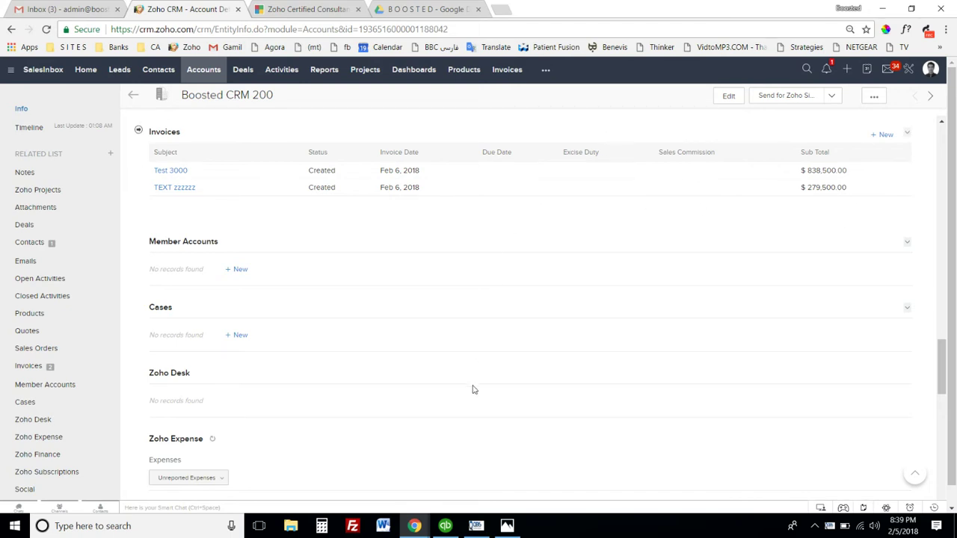
# Step: Start a new invoice from the account with the subject "Test 4000" and select the account's related contact
pyautogui.click(887, 138)
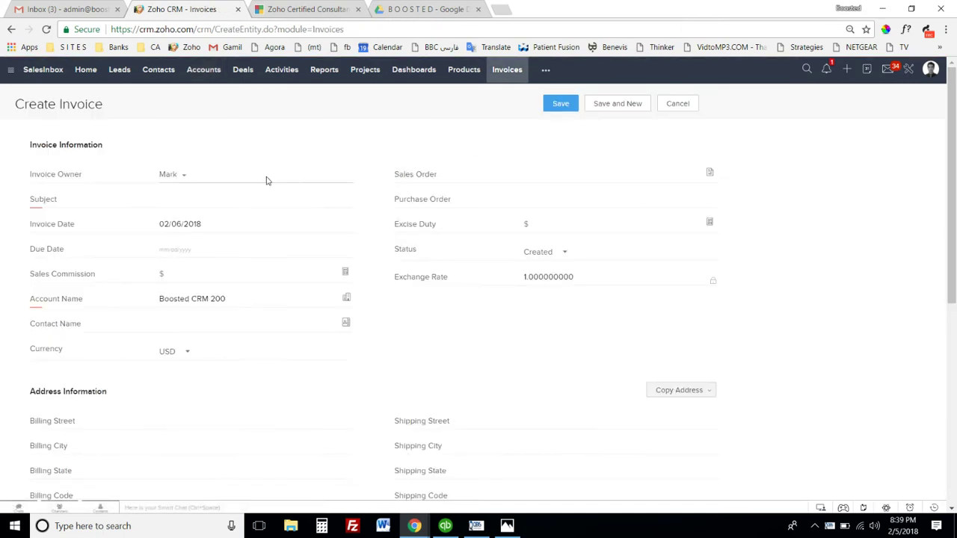
pyautogui.click(197, 201)
pyautogui.write('Tes')
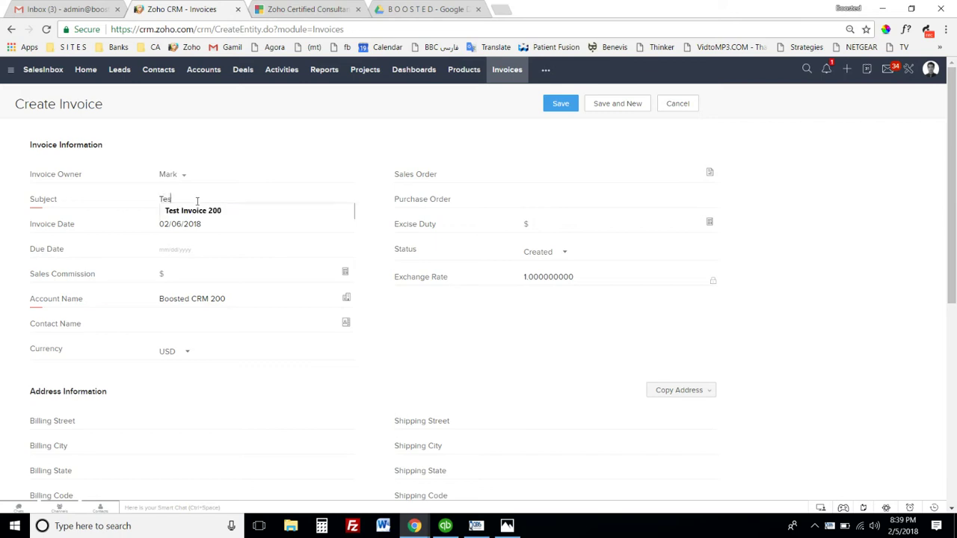
pyautogui.write('t 4000')
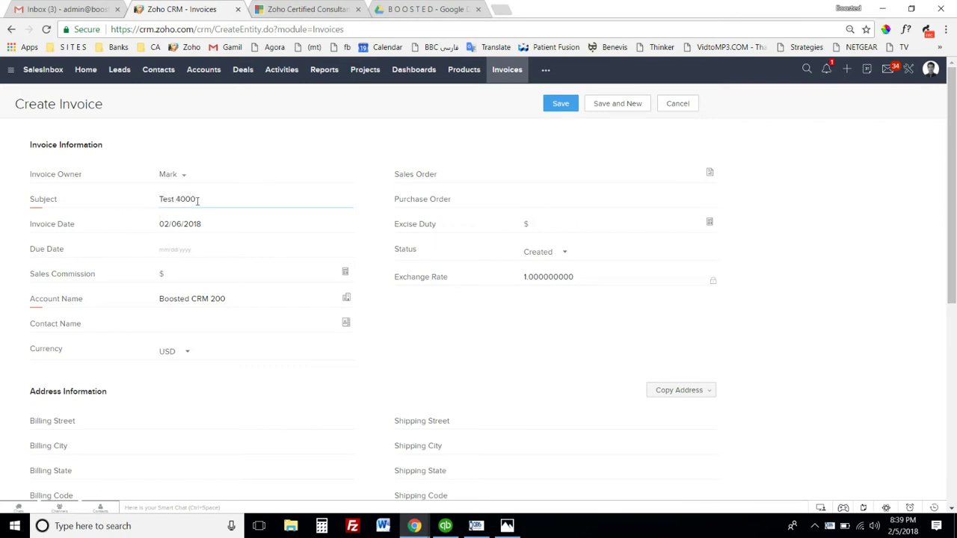
pyautogui.click(347, 323)
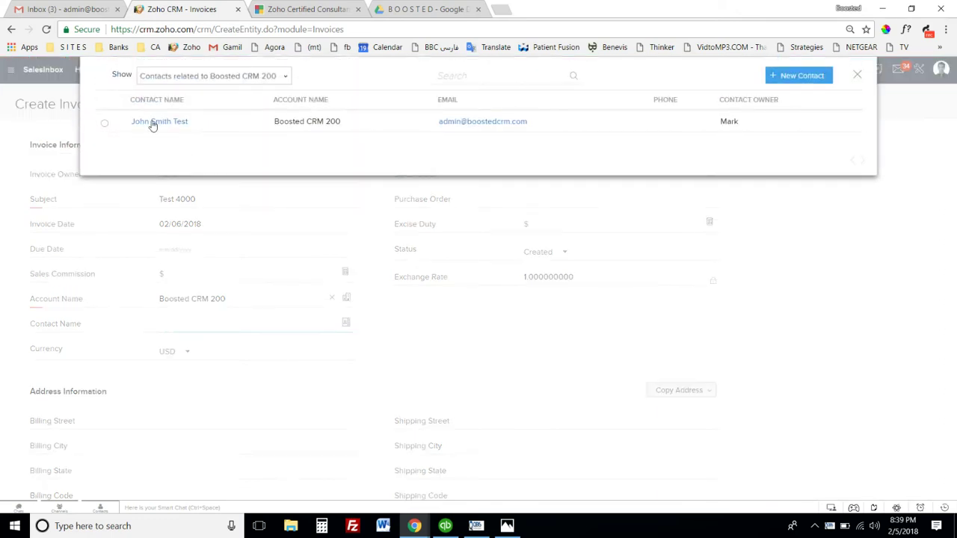
pyautogui.click(156, 124)
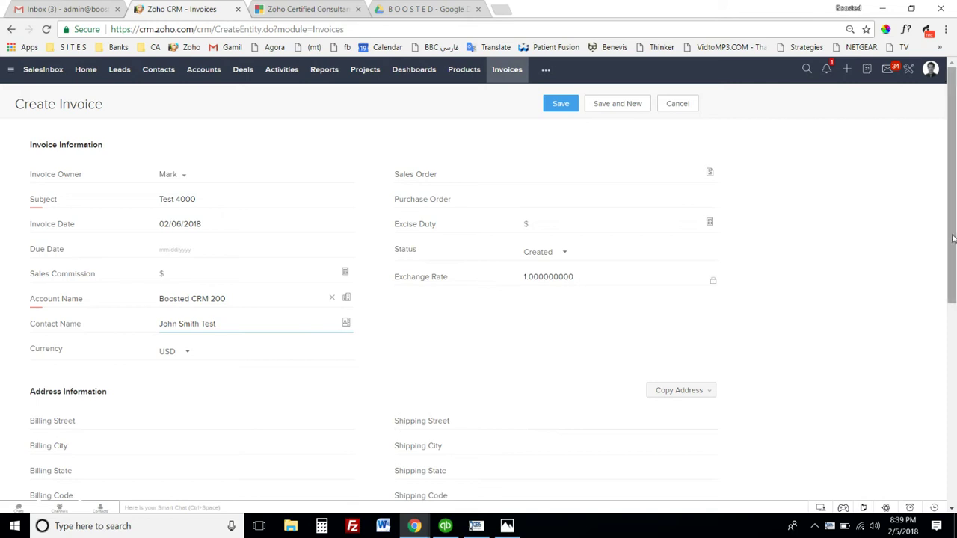
pyautogui.scroll(-3, 953, 238)
pyautogui.scroll(3, 215, 218)
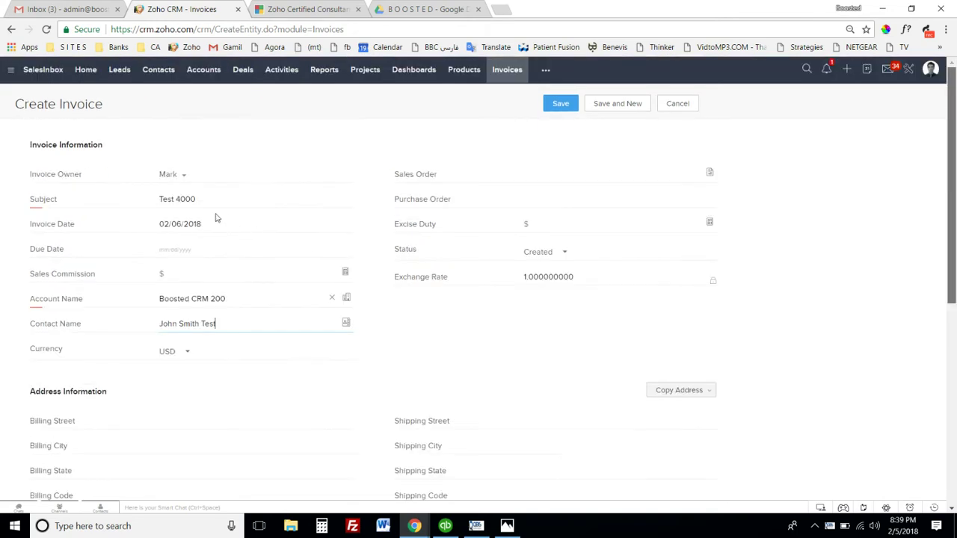
# Step: Fill in the invoice's billing street, city and state from the saved suggestions
pyautogui.click(168, 421)
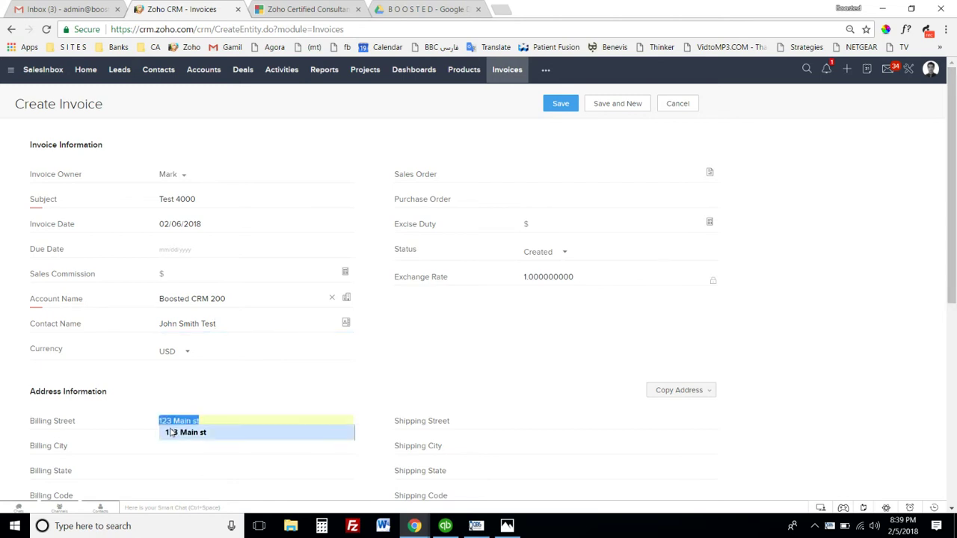
pyautogui.click(175, 432)
pyautogui.click(179, 452)
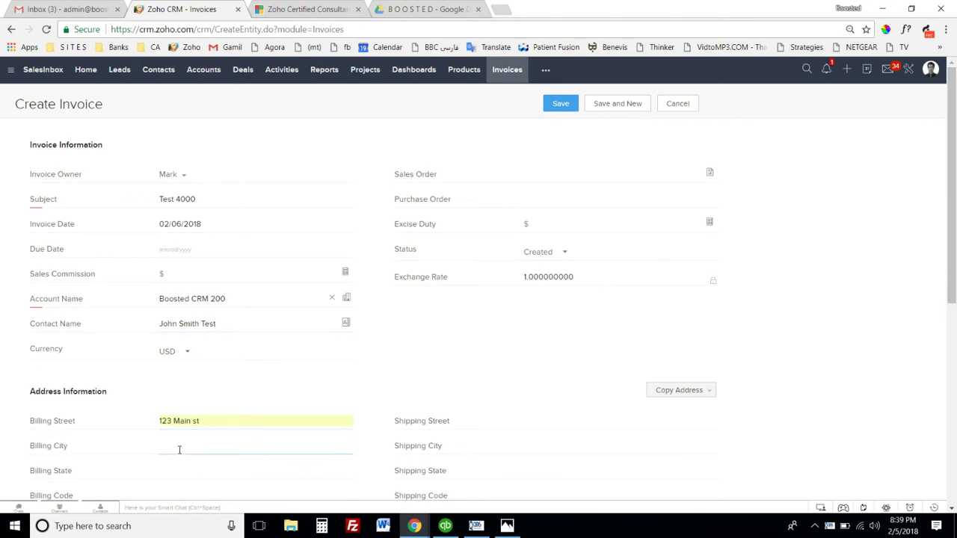
pyautogui.click(179, 454)
pyautogui.click(179, 474)
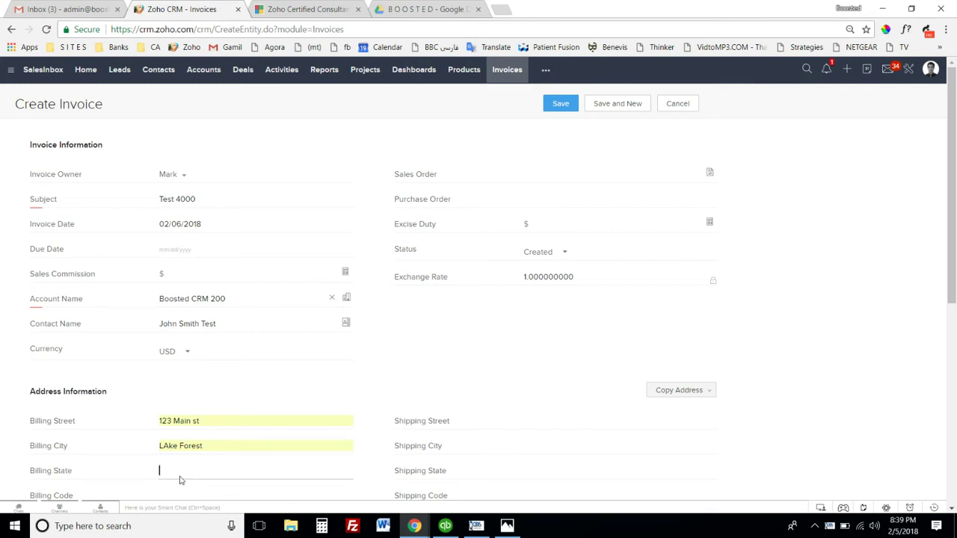
pyautogui.click(180, 474)
pyautogui.click(178, 482)
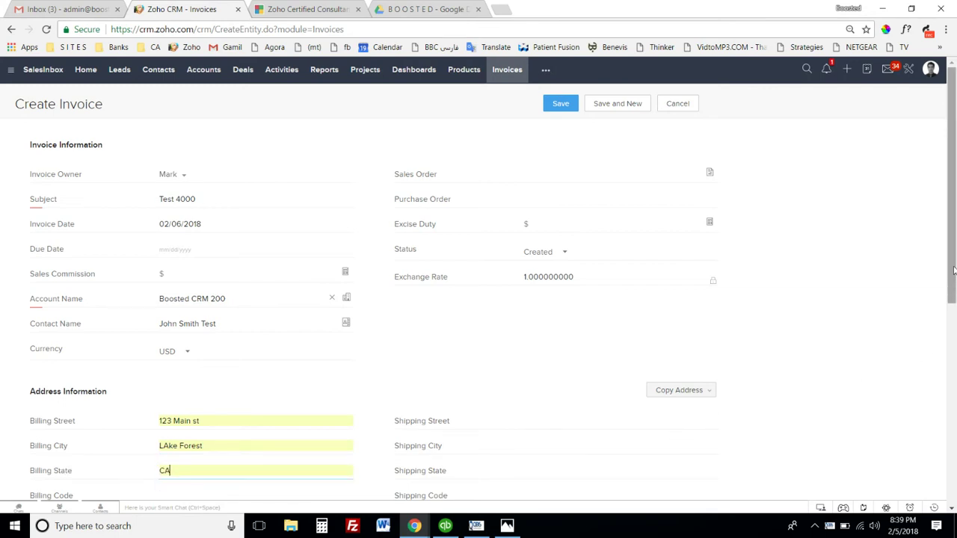
# Step: Enter the billing code and country, and copy the billing address to the shipping address
pyautogui.scroll(-1, 953, 271)
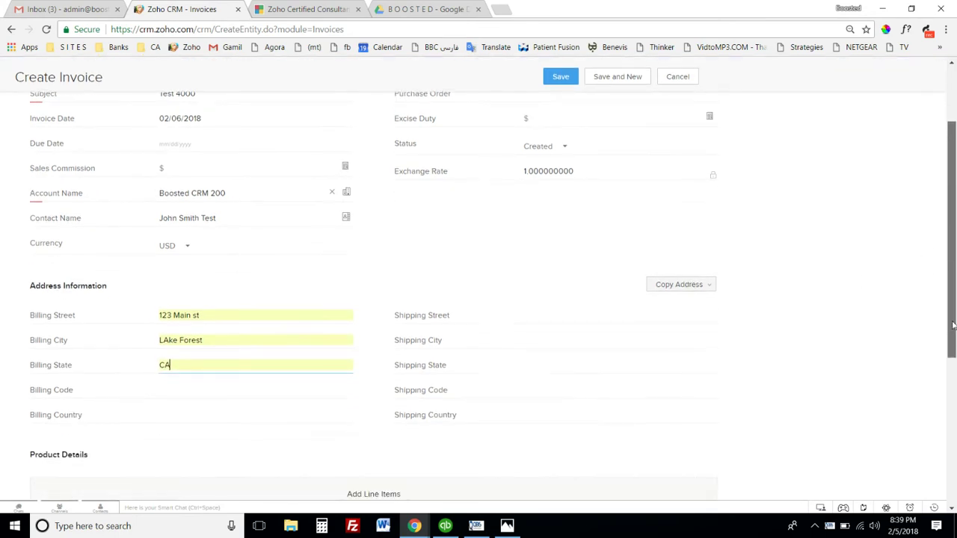
pyautogui.click(179, 390)
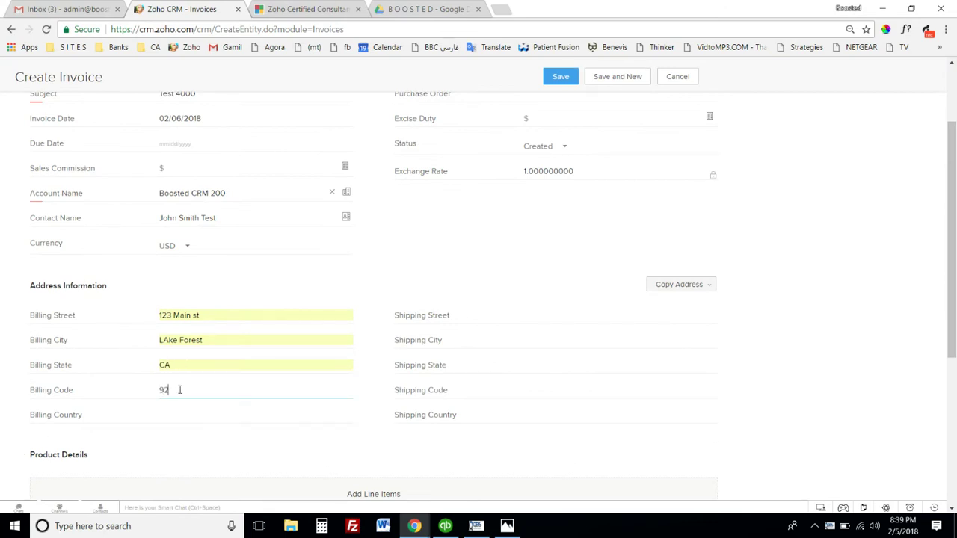
pyautogui.write('92345')
pyautogui.click(170, 414)
pyautogui.write('USA')
pyautogui.click(172, 426)
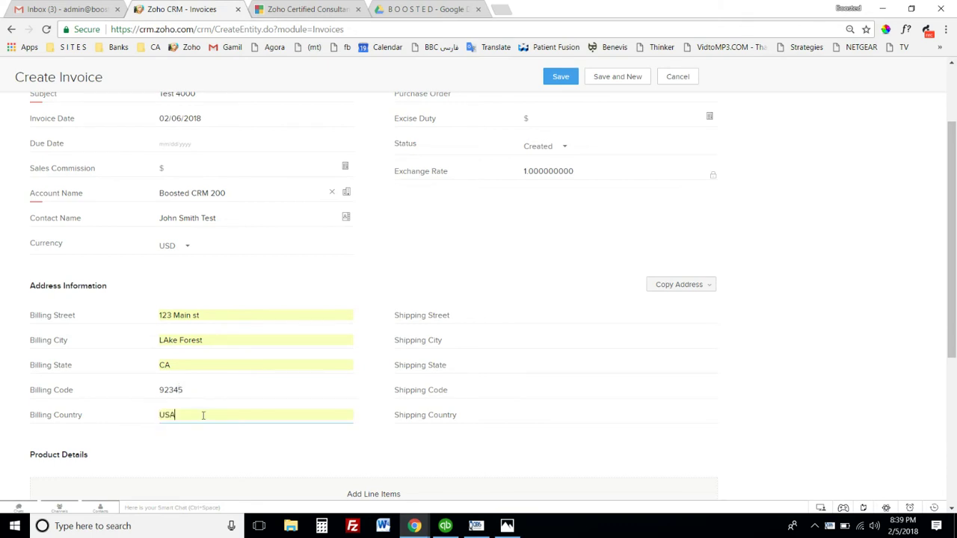
pyautogui.click(693, 287)
pyautogui.click(685, 300)
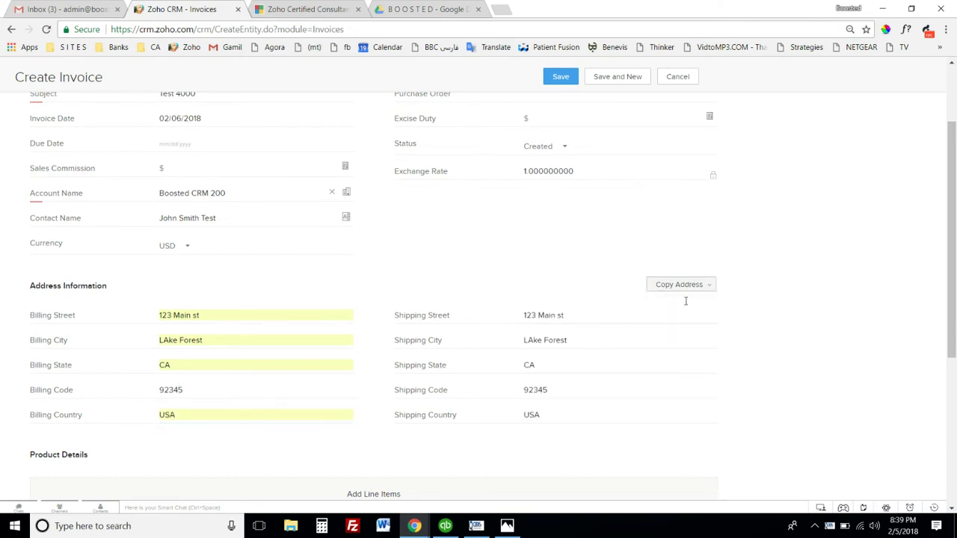
# Step: Add the 32 Hour Block product as a line item with quantity 500 and save the invoice
pyautogui.scroll(-4, 626, 370)
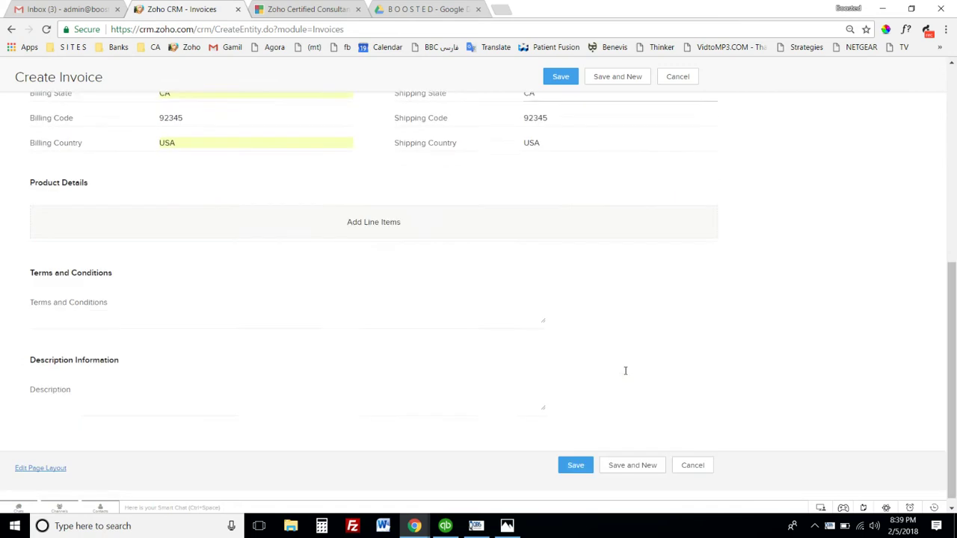
pyautogui.click(354, 213)
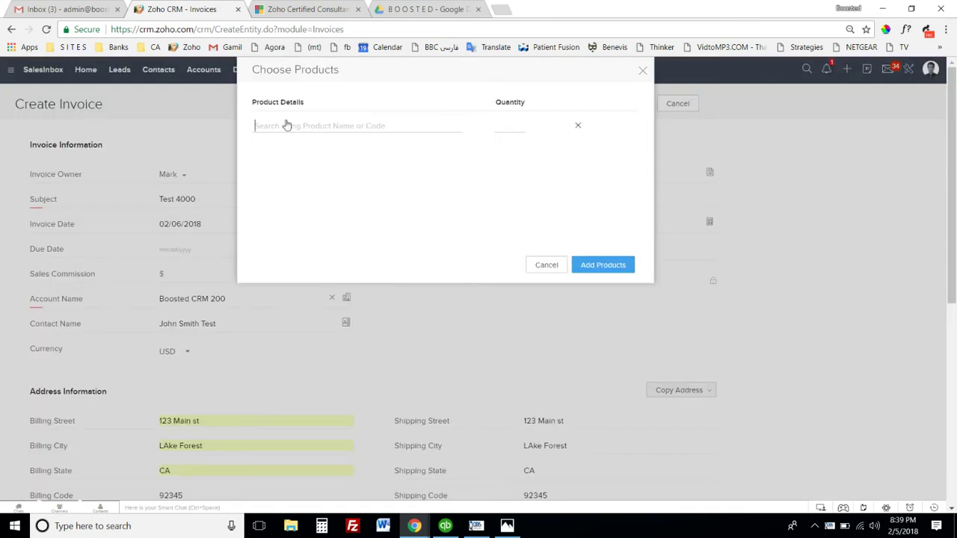
pyautogui.write('32')
pyautogui.click(289, 144)
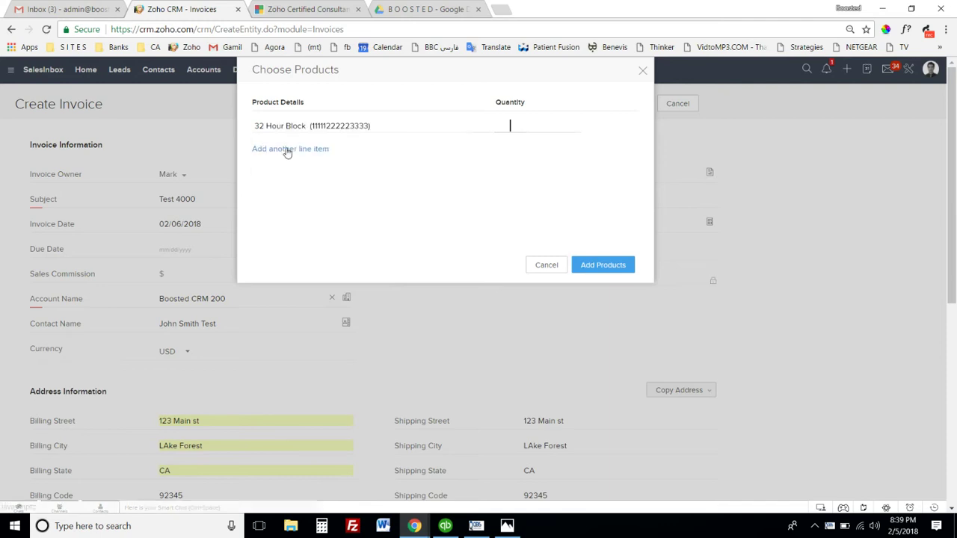
pyautogui.click(523, 129)
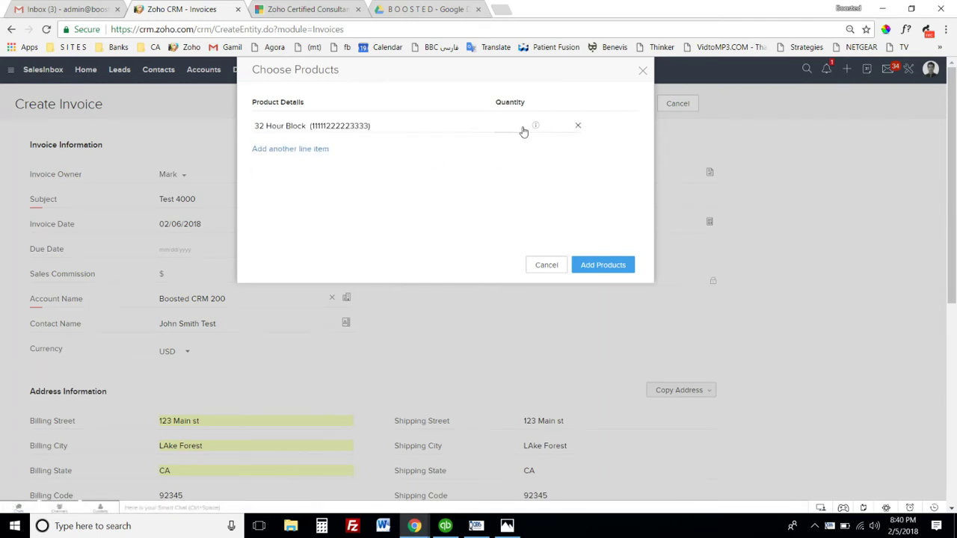
pyautogui.write('500')
pyautogui.click(603, 265)
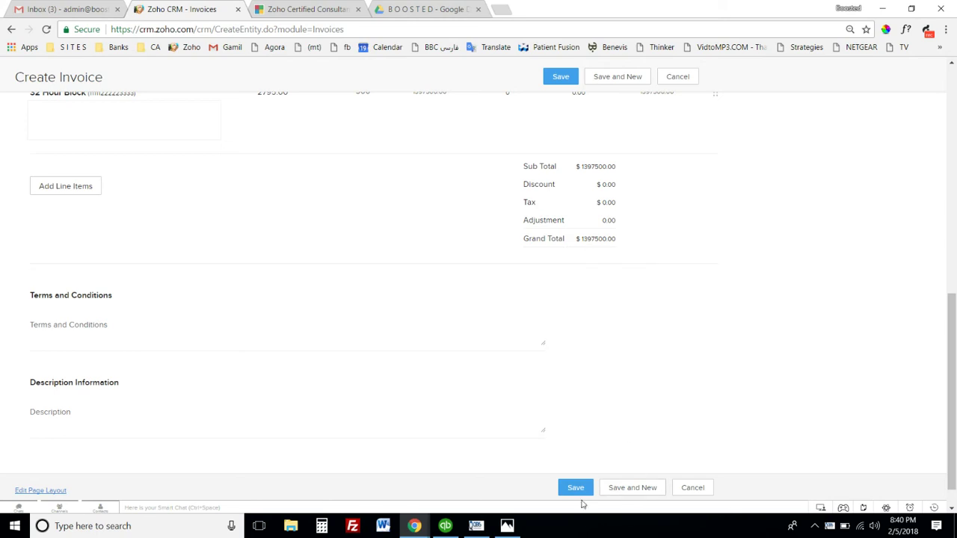
pyautogui.click(576, 487)
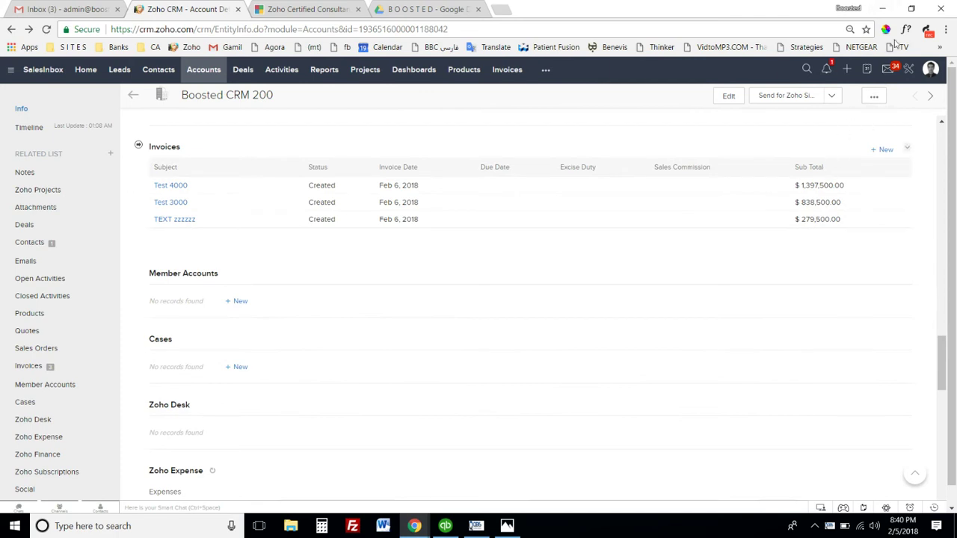
# Step: Switch from Zoho CRM to the QuickBooks Synchronization app and open its scheduler
pyautogui.click(884, 9)
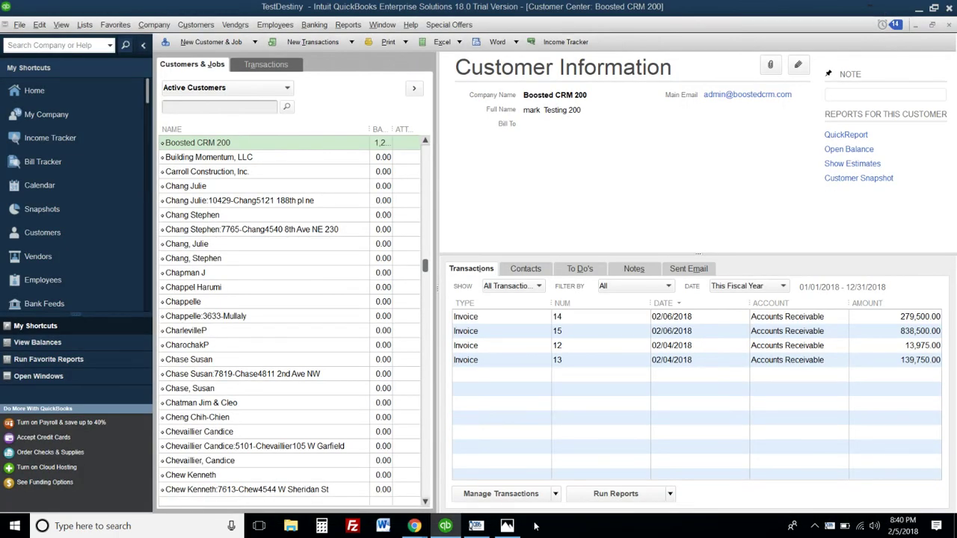
pyautogui.click(510, 527)
pyautogui.click(499, 529)
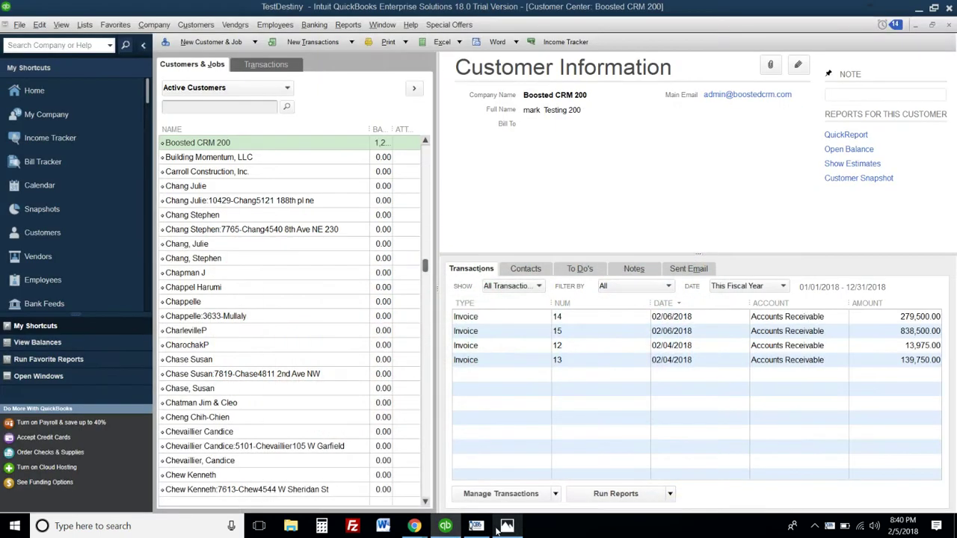
pyautogui.click(476, 526)
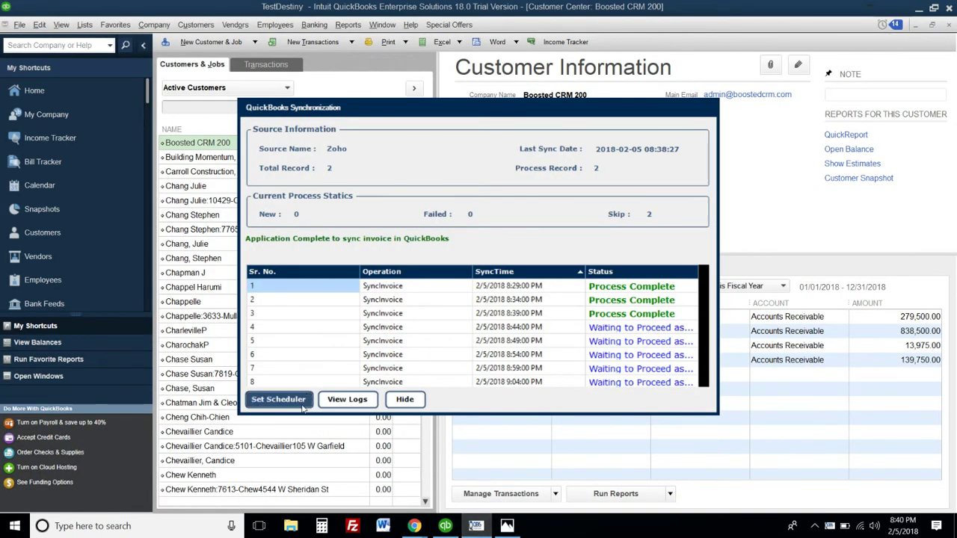
pyautogui.click(278, 399)
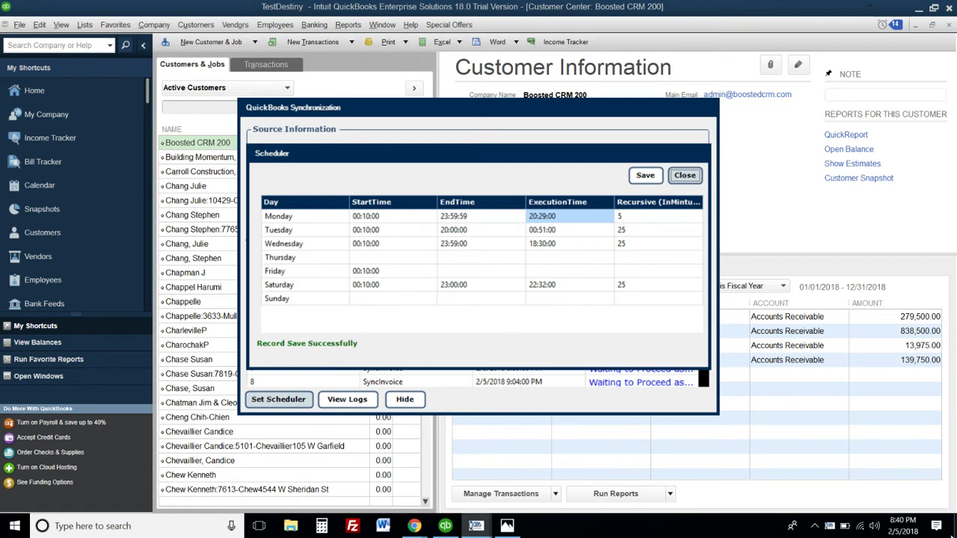
# Step: Set Monday's execution time to 20:41:00, save the schedule and close the scheduler
pyautogui.click(544, 218)
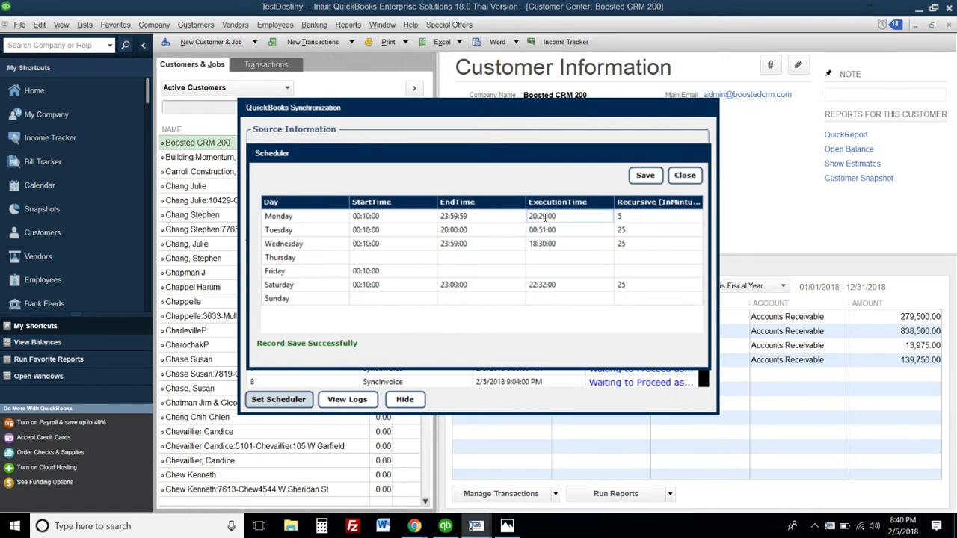
pyautogui.press('BackSpace')
pyautogui.press('BackSpace')
pyautogui.write('41')
pyautogui.click(647, 175)
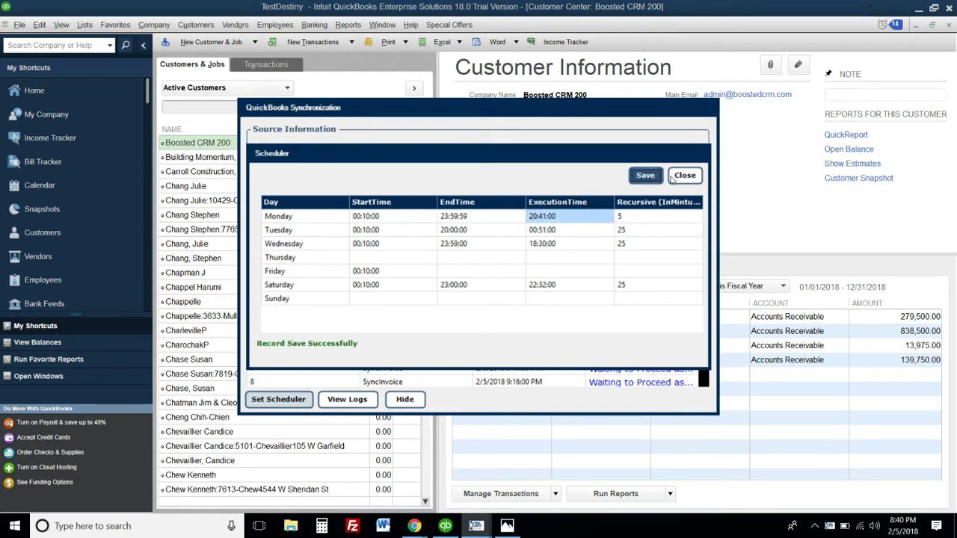
pyautogui.click(684, 176)
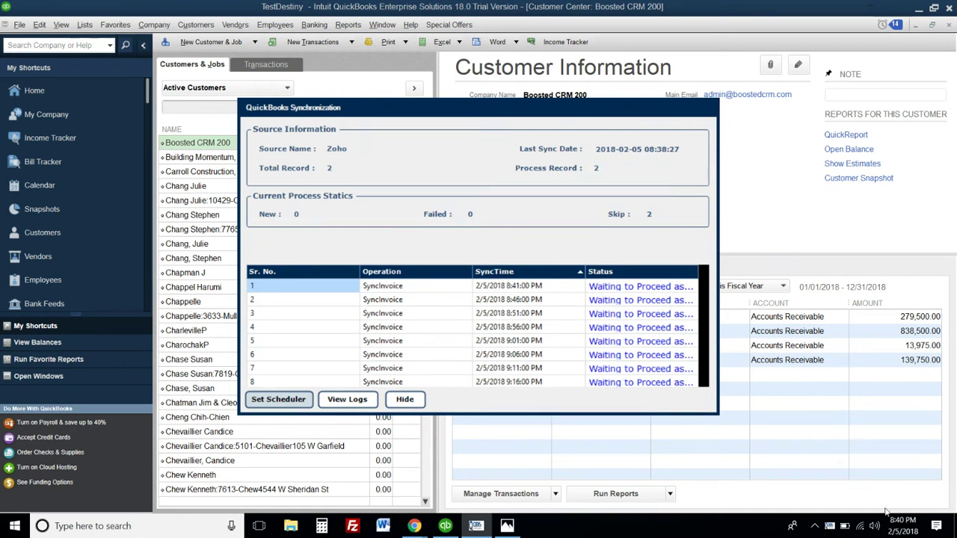
# Step: Watch the system clock until the scheduled invoice sync has run, and hide the synchronization window
pyautogui.click(893, 523)
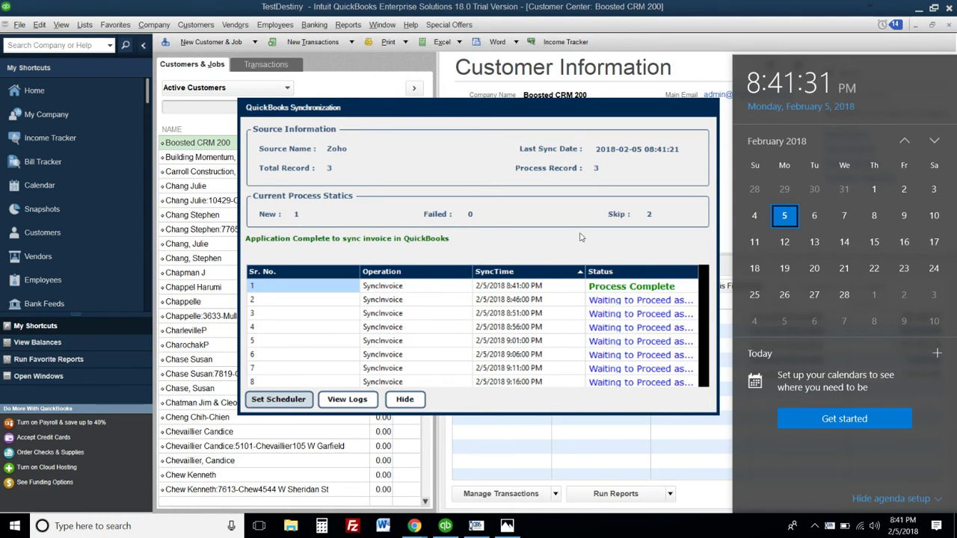
pyautogui.click(404, 399)
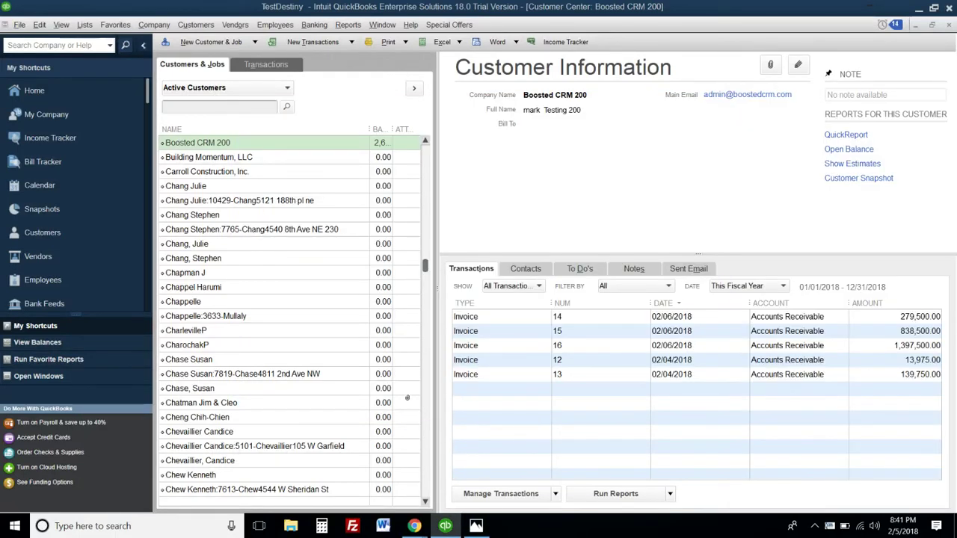
# Step: Open the newly synced 1,397,500.00 invoice of Boosted CRM 200 in QuickBooks and examine its line item amount
pyautogui.click(475, 349)
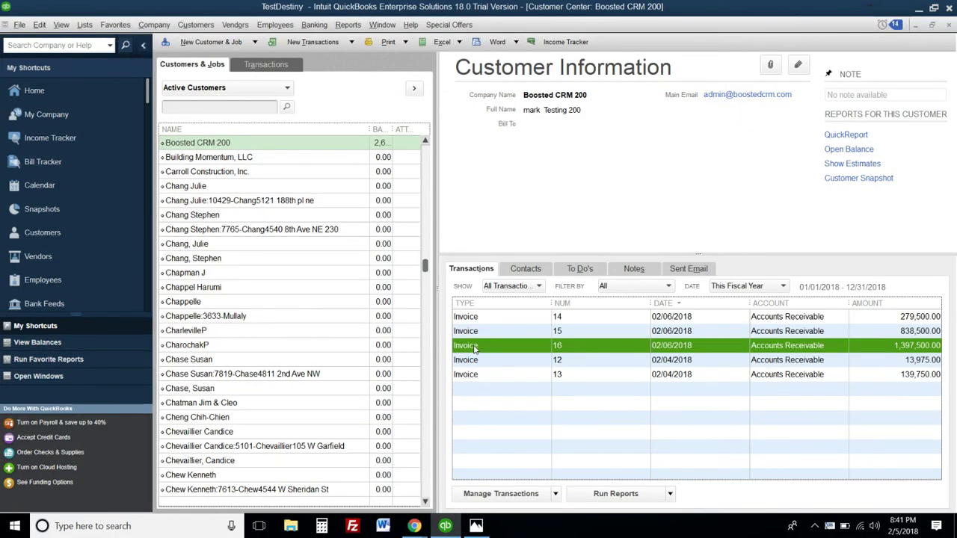
pyautogui.doubleClick(916, 348)
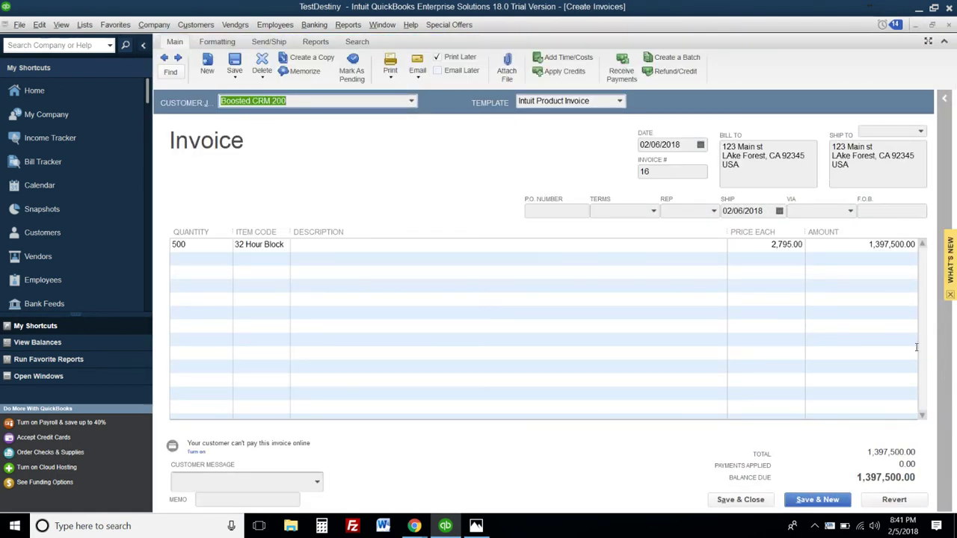
pyautogui.click(882, 245)
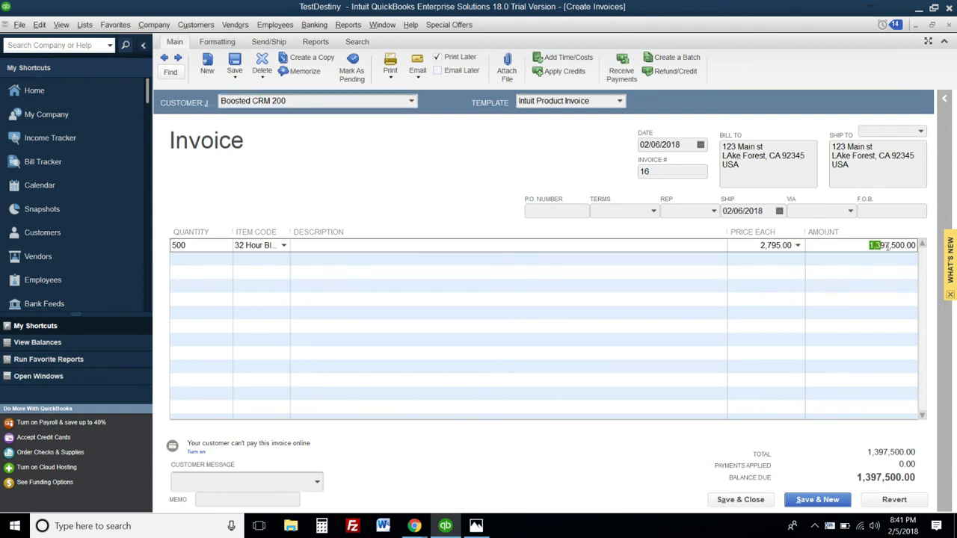
pyautogui.click(894, 245)
pyautogui.click(476, 526)
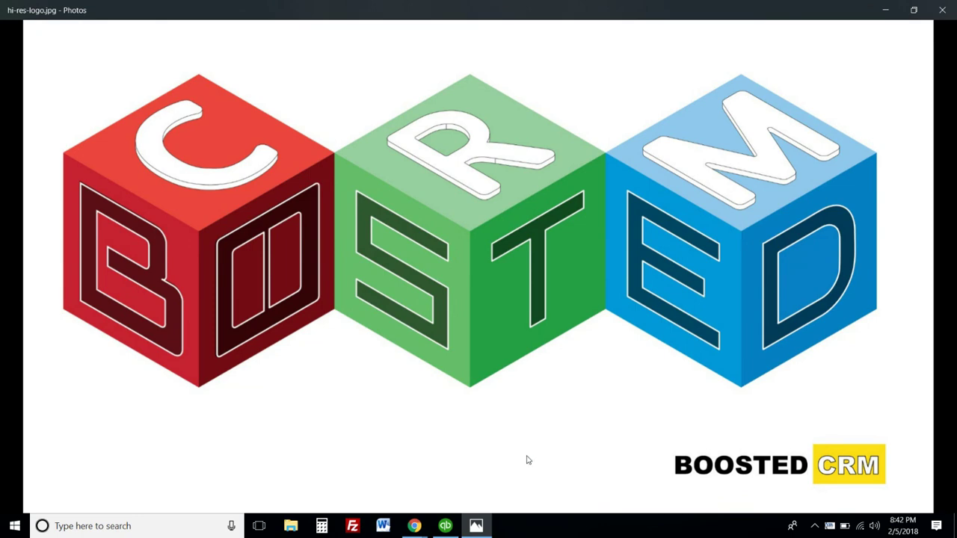
pyautogui.click(887, 12)
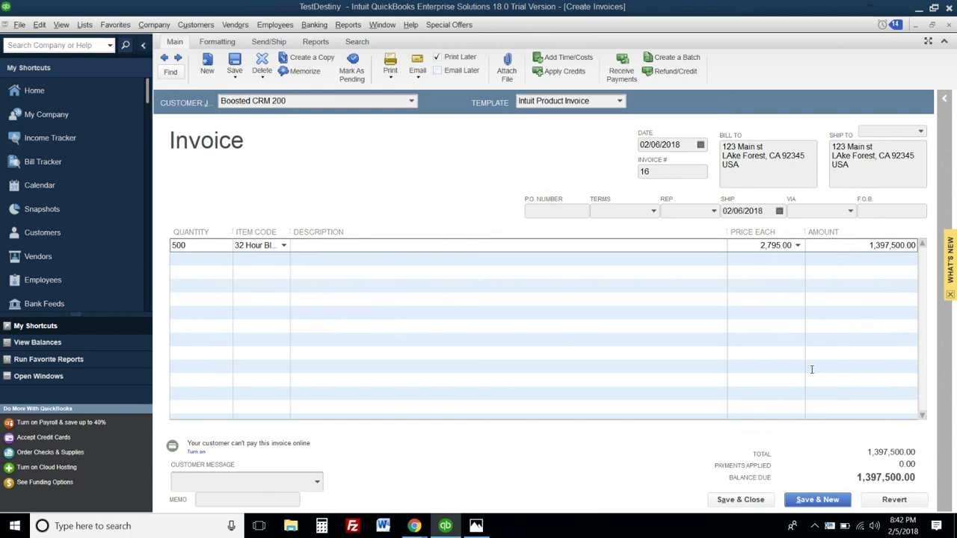
pyautogui.click(476, 525)
pyautogui.moveTo(414, 526)
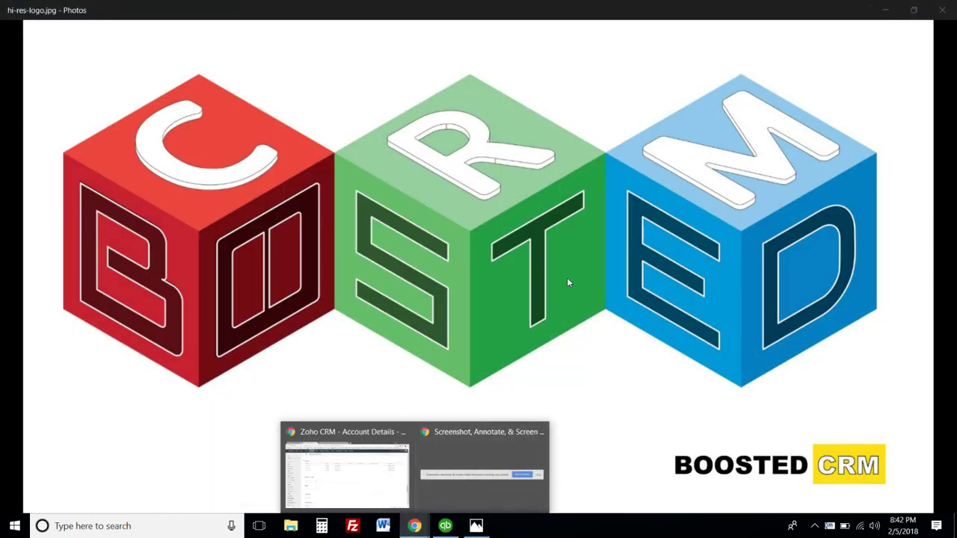